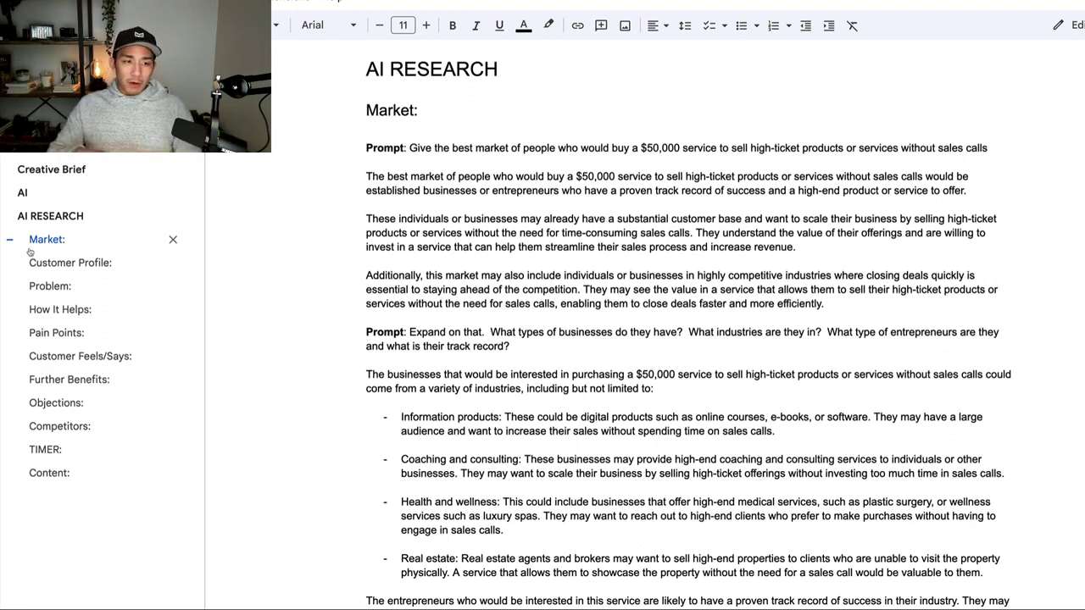
Read the first Market prompt about buyers of a $50,000 service, its answer paragraphs and the follow-up prompt on business types
{"action": "left_click", "coordinate": [499, 162]}
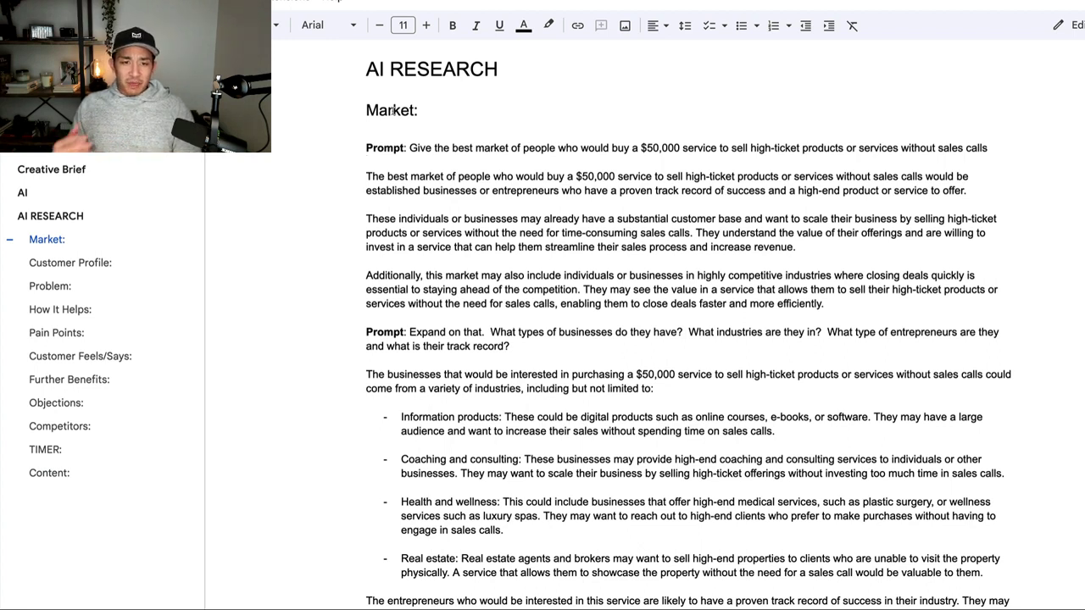
{"action": "left_click", "coordinate": [383, 134]}
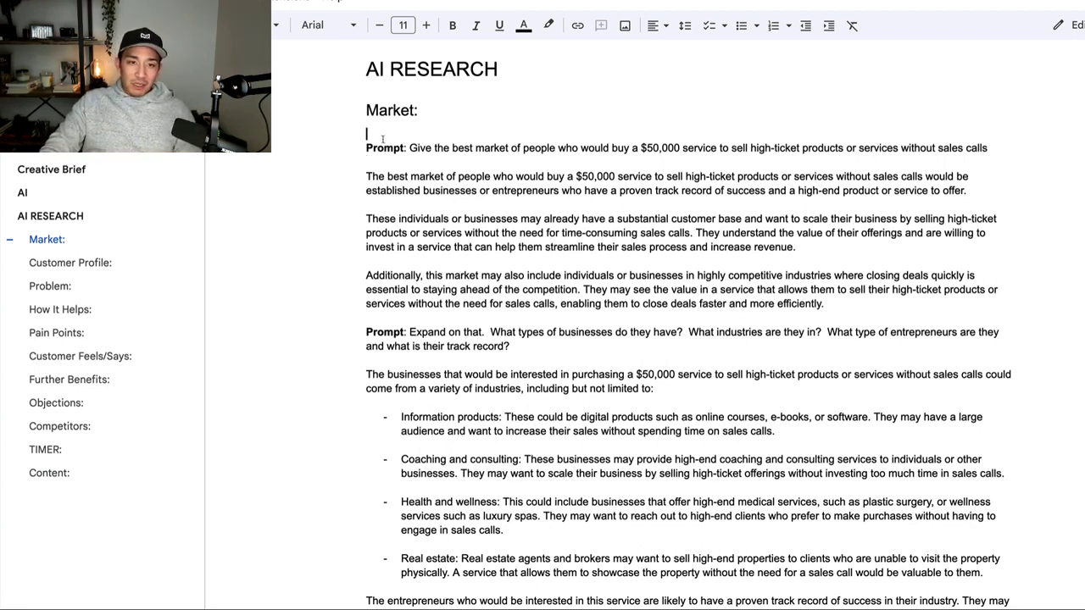
{"action": "left_click", "coordinate": [412, 149]}
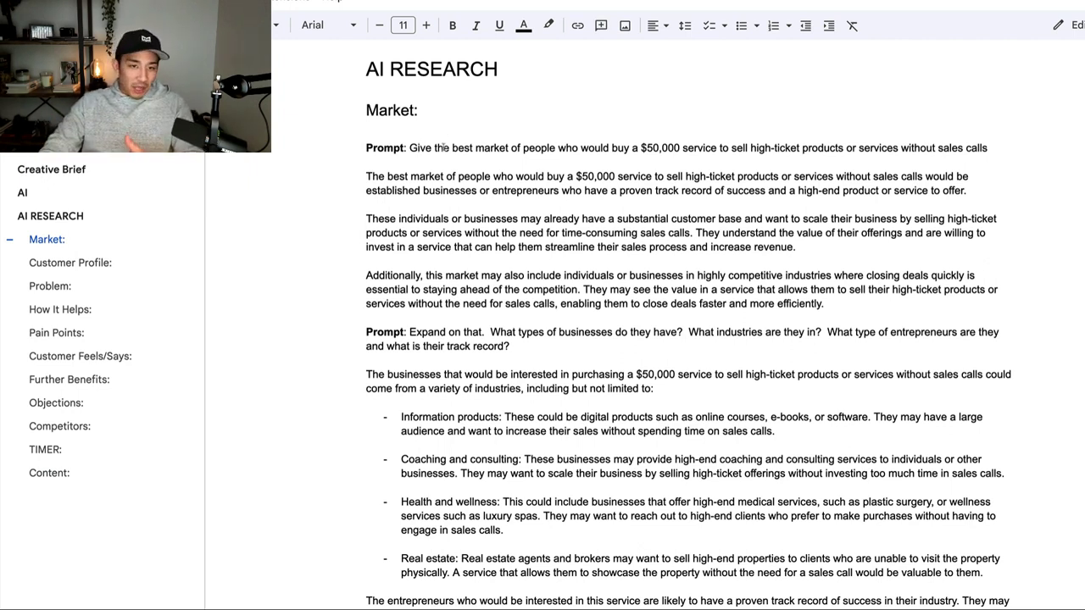
{"action": "left_click", "coordinate": [552, 149]}
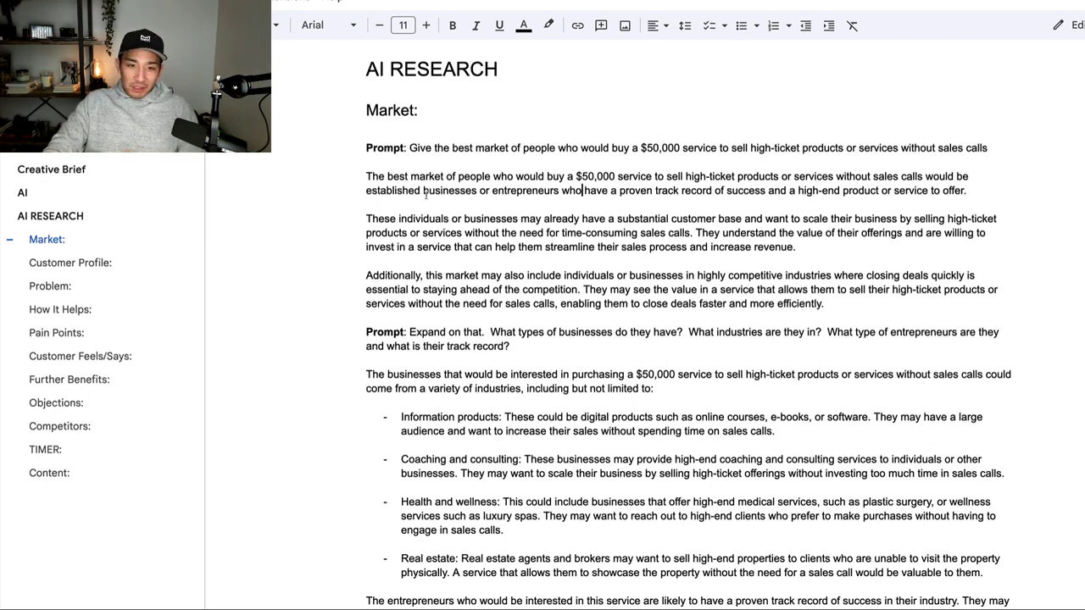
{"action": "left_click", "coordinate": [345, 178]}
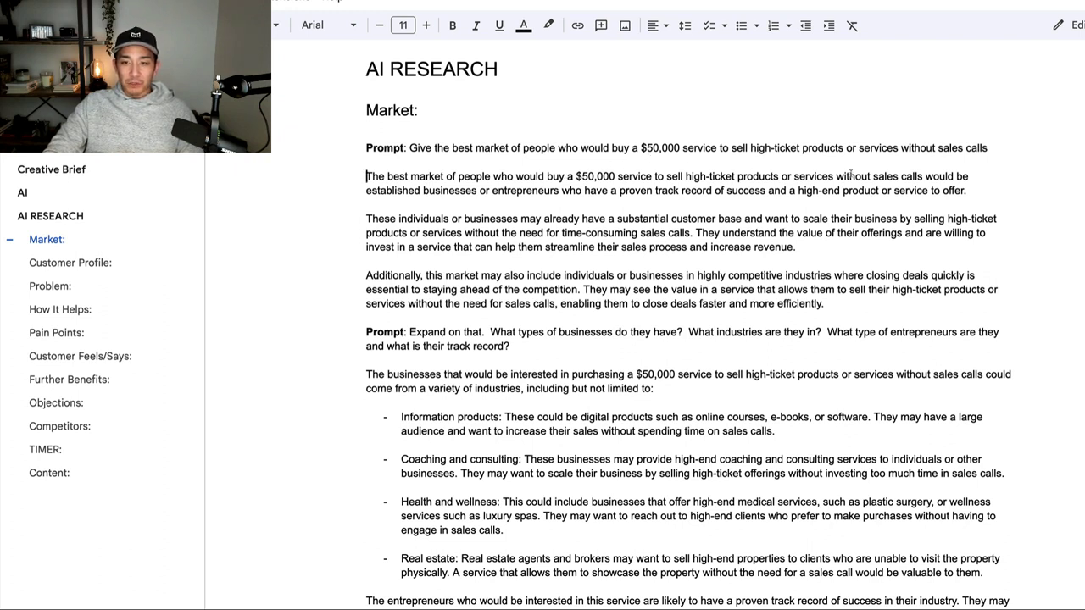
{"action": "left_click_drag", "start_coordinate": [366, 190], "coordinate": [586, 190]}
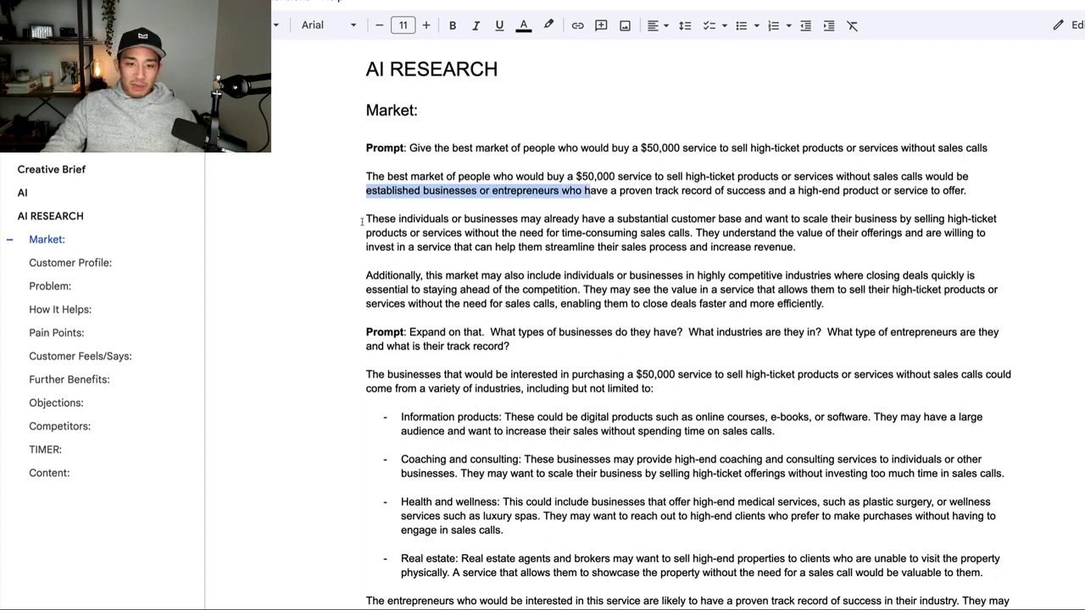
{"action": "left_click_drag", "start_coordinate": [366, 219], "coordinate": [945, 306]}
{"action": "left_click", "coordinate": [945, 306]}
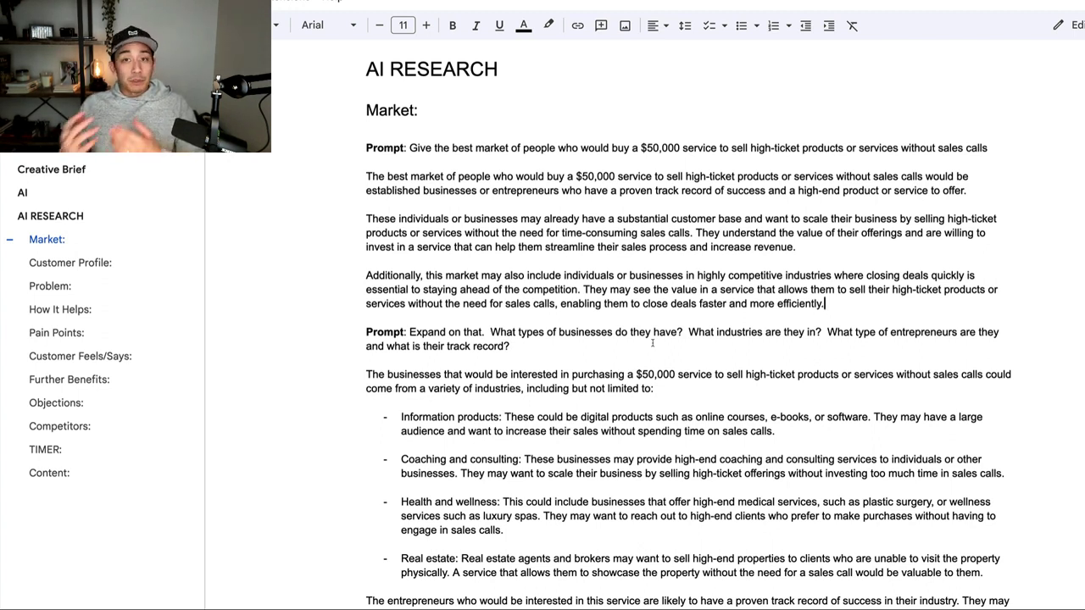
{"action": "left_click", "coordinate": [373, 402]}
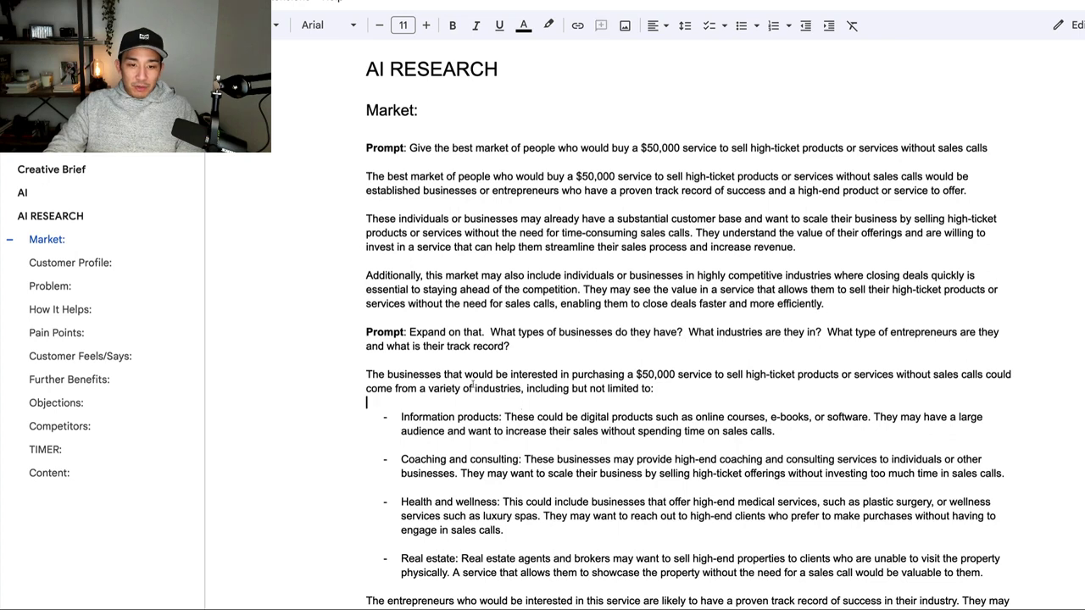
Make the "Information products" and "Coaching and consulting" bullets in the Market section bold
{"action": "scroll", "coordinate": [375, 386], "scroll_direction": "down", "scroll_amount": 1}
{"action": "left_click_drag", "start_coordinate": [401, 405], "coordinate": [502, 406]}
{"action": "left_click_drag", "start_coordinate": [401, 447], "coordinate": [523, 446]}
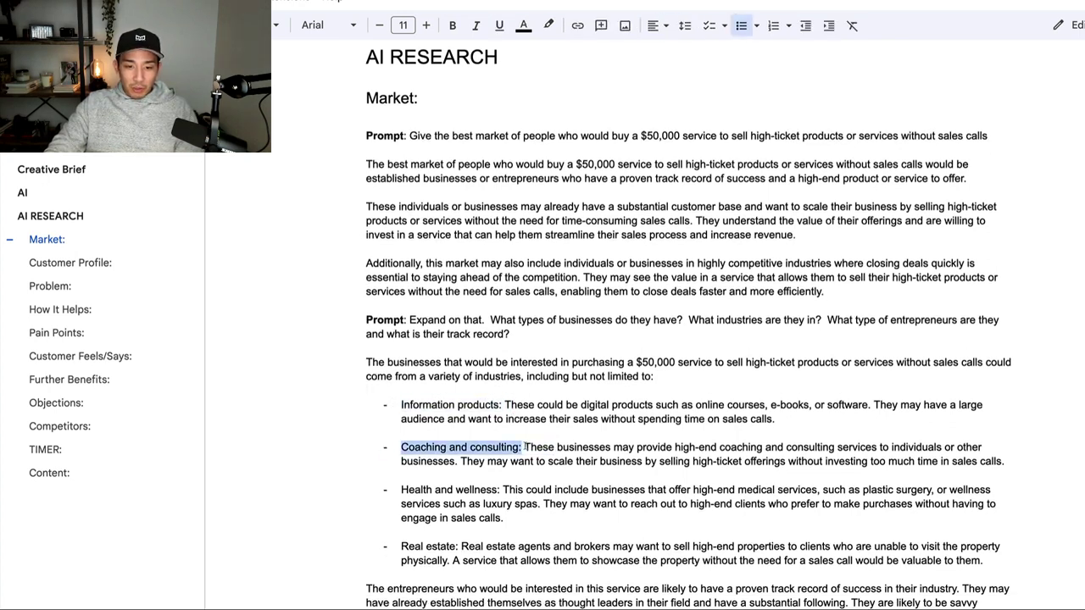
{"action": "left_click_drag", "start_coordinate": [1019, 462], "coordinate": [326, 412]}
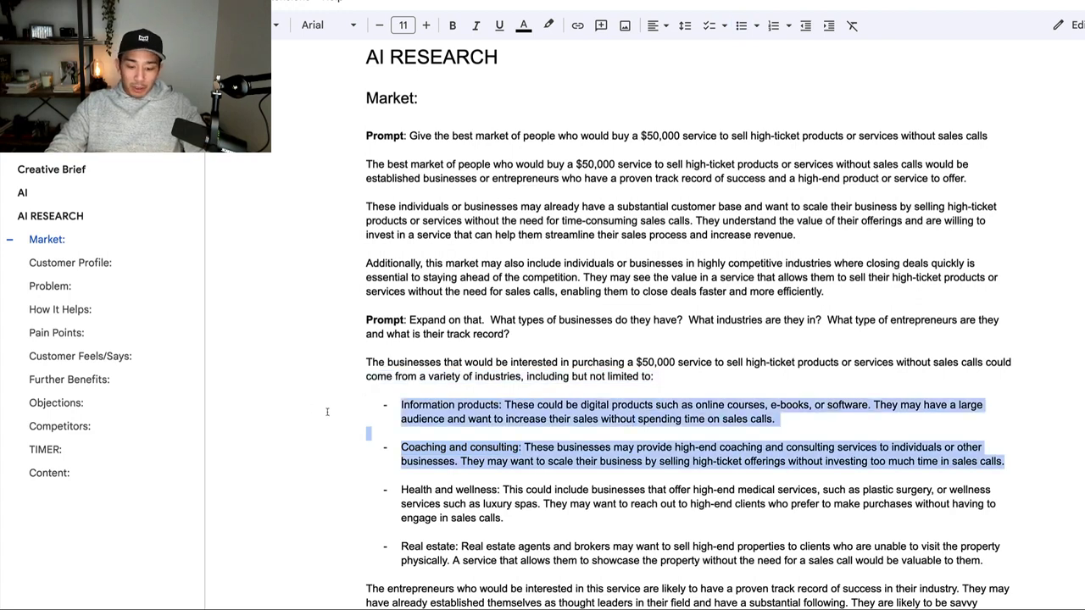
{"action": "key", "text": "ctrl+b"}
{"action": "left_click", "coordinate": [539, 351]}
{"action": "left_click", "coordinate": [357, 503]}
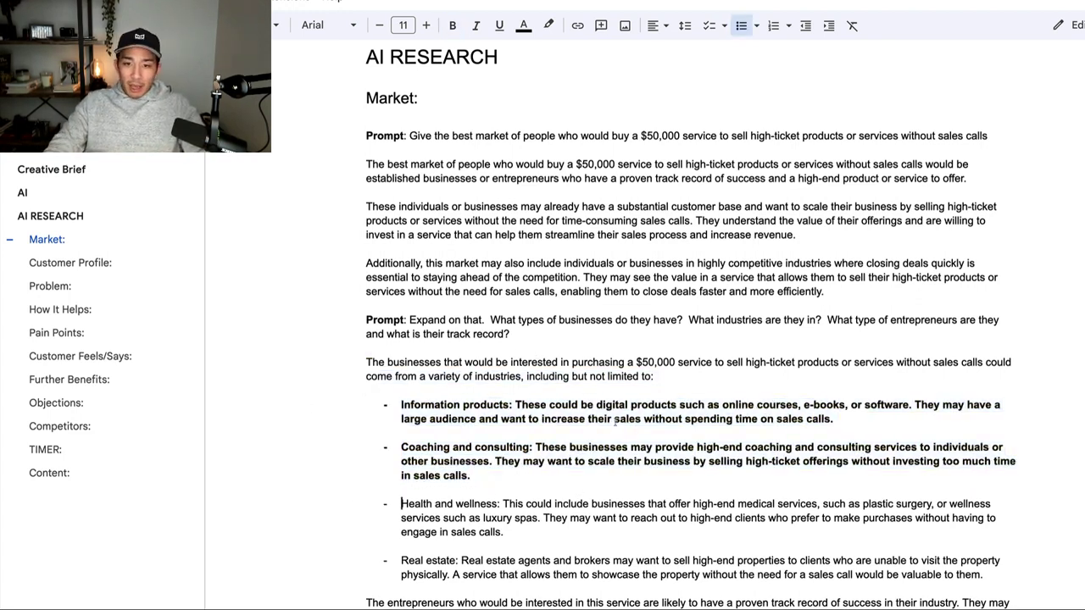
Review the first Market prompt against the information products and coaching bullets that answer the follow-up prompt
{"action": "scroll", "coordinate": [639, 434], "scroll_direction": "down", "scroll_amount": 1}
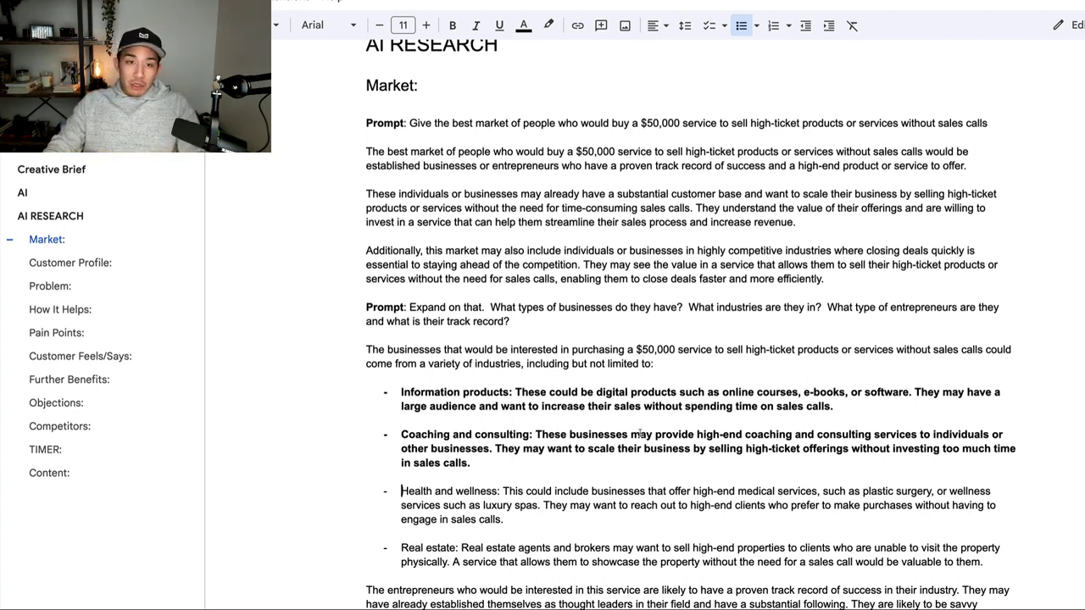
{"action": "left_click", "coordinate": [490, 124]}
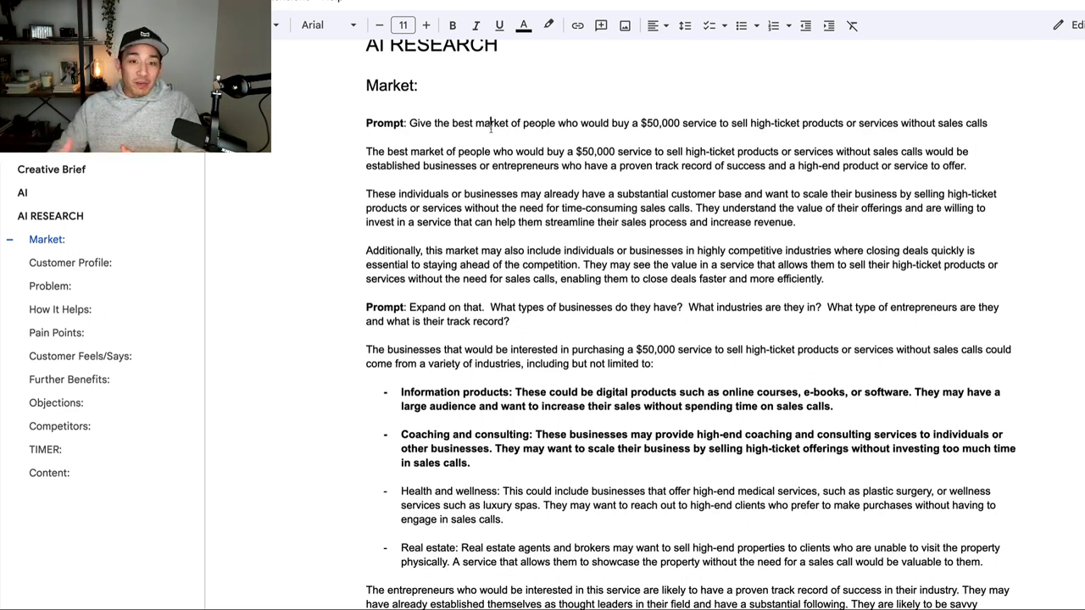
{"action": "left_click_drag", "start_coordinate": [581, 465], "coordinate": [385, 391]}
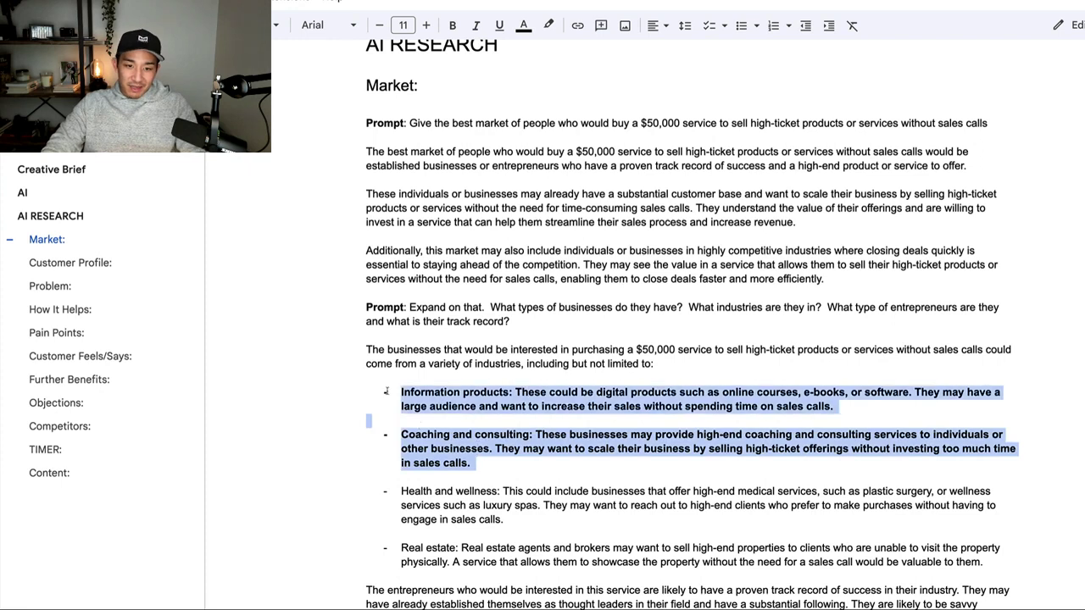
{"action": "left_click", "coordinate": [559, 235]}
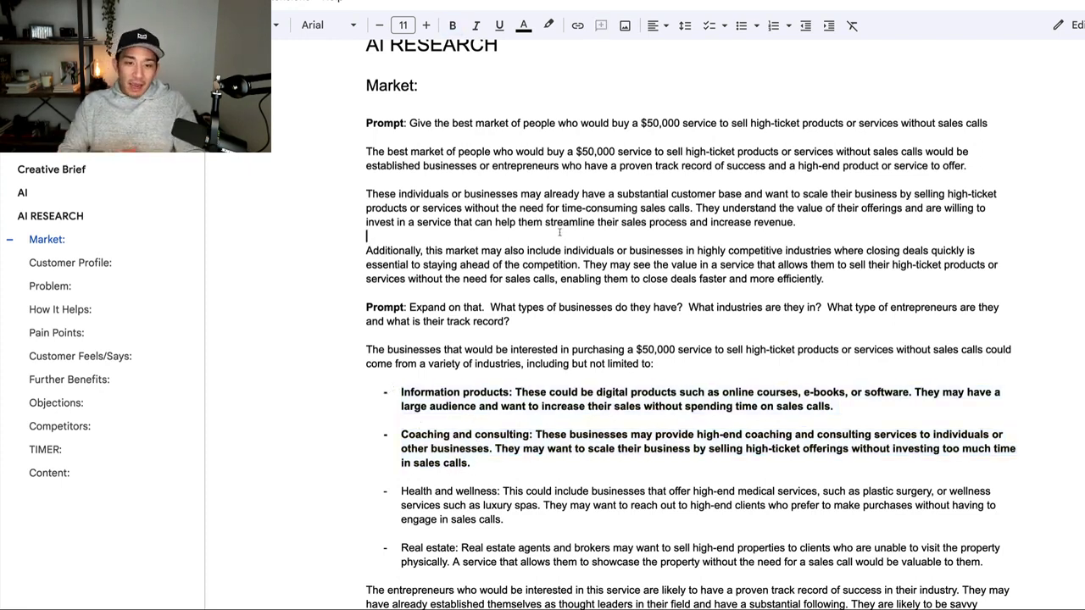
Examine the Customer Profile section, from age and occupation through to day in life, and revisit the Market answers above it
{"action": "left_click", "coordinate": [101, 265]}
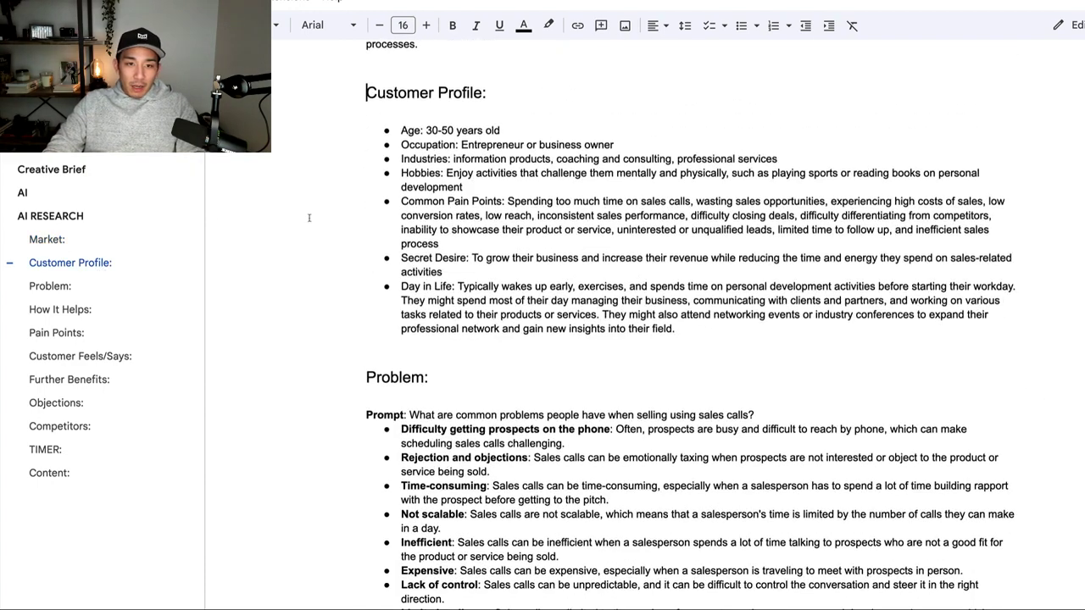
{"action": "scroll", "coordinate": [600, 139], "scroll_direction": "up", "scroll_amount": 1}
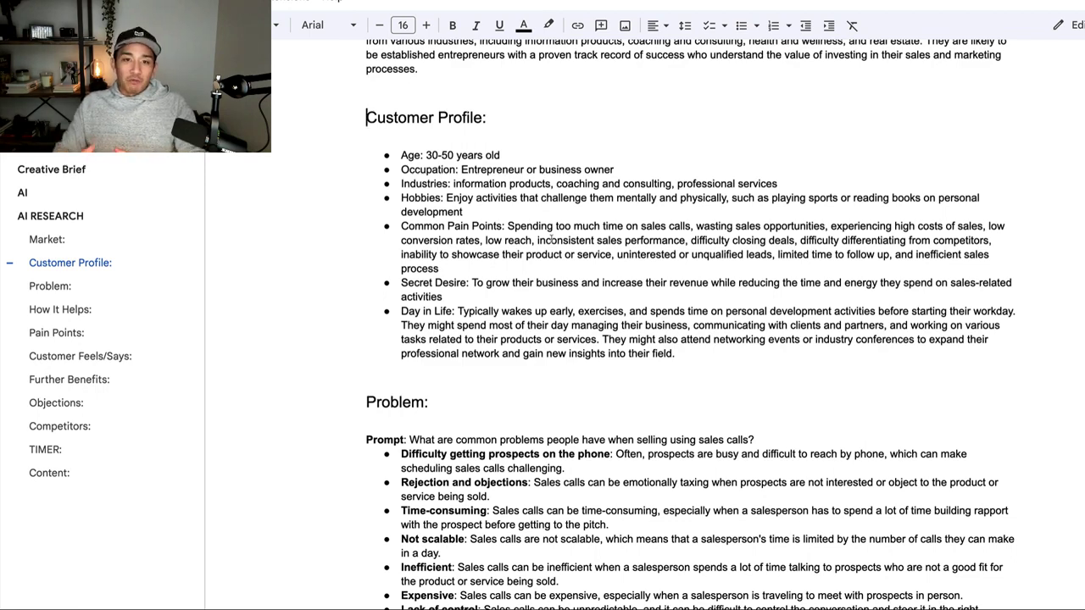
{"action": "scroll", "coordinate": [601, 245], "scroll_direction": "up", "scroll_amount": 3}
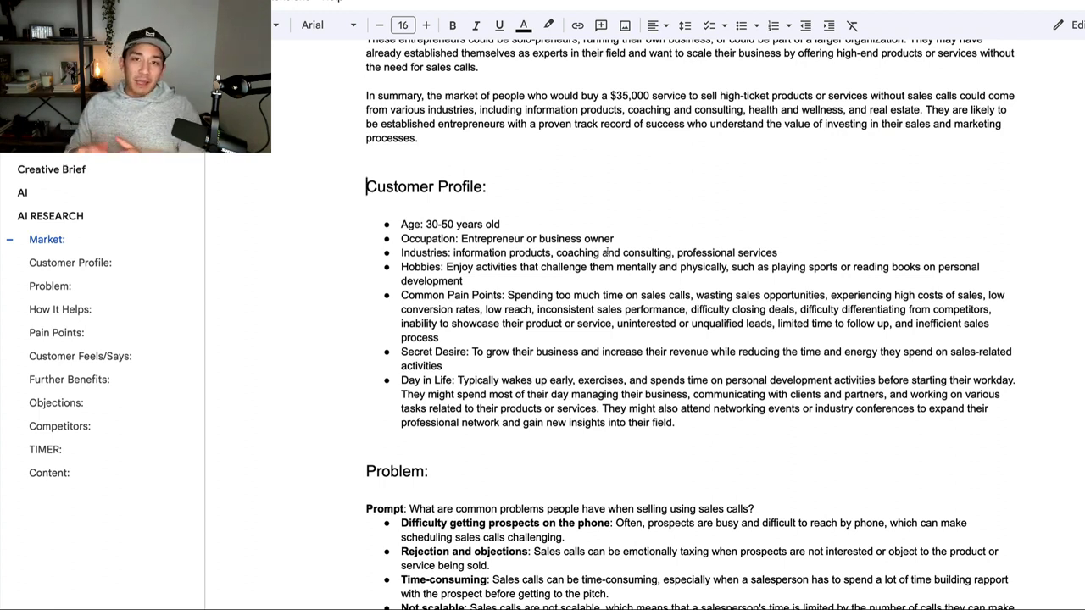
{"action": "left_click", "coordinate": [820, 280]}
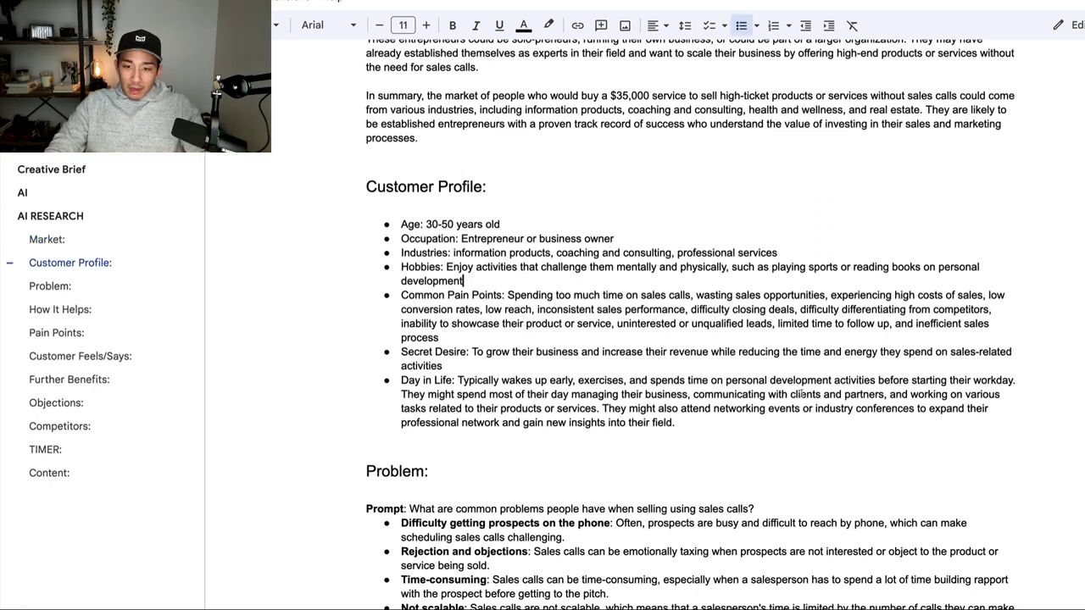
{"action": "left_click_drag", "start_coordinate": [676, 422], "coordinate": [400, 226]}
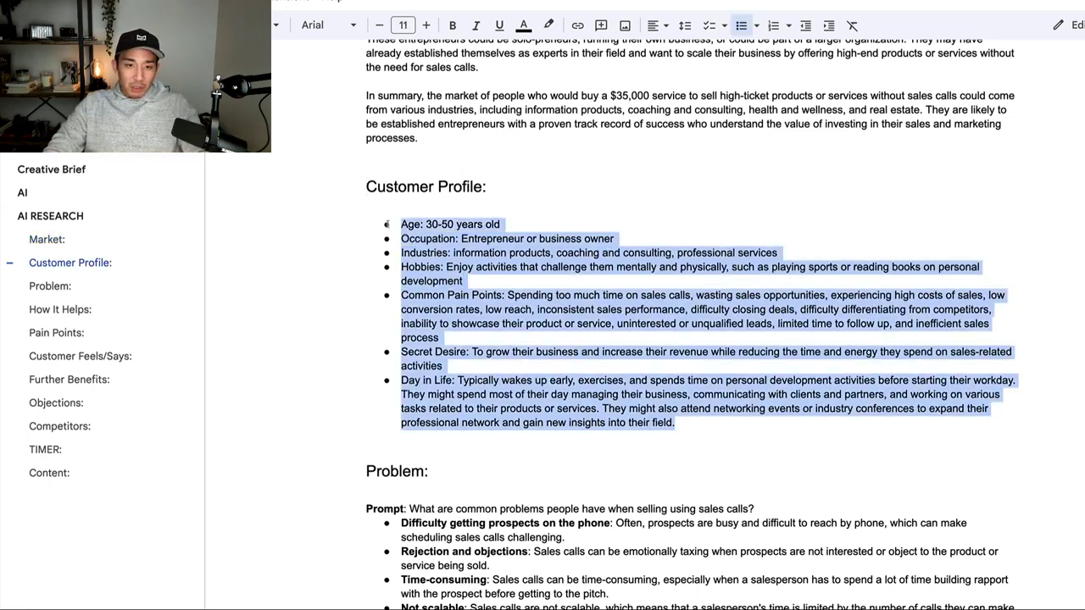
{"action": "left_click", "coordinate": [533, 270]}
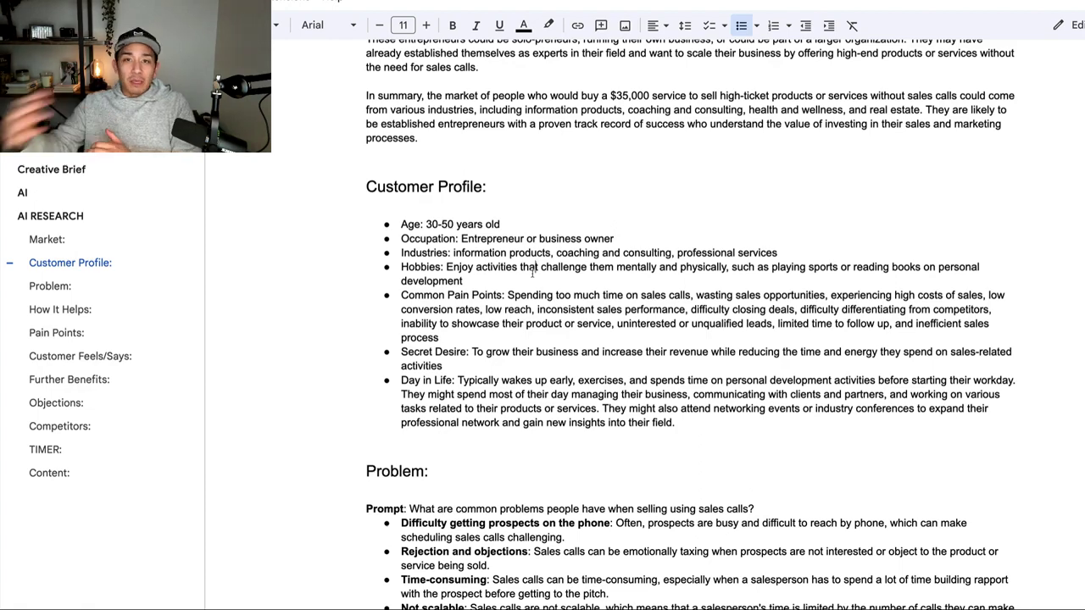
{"action": "scroll", "coordinate": [534, 270], "scroll_direction": "up", "scroll_amount": 8}
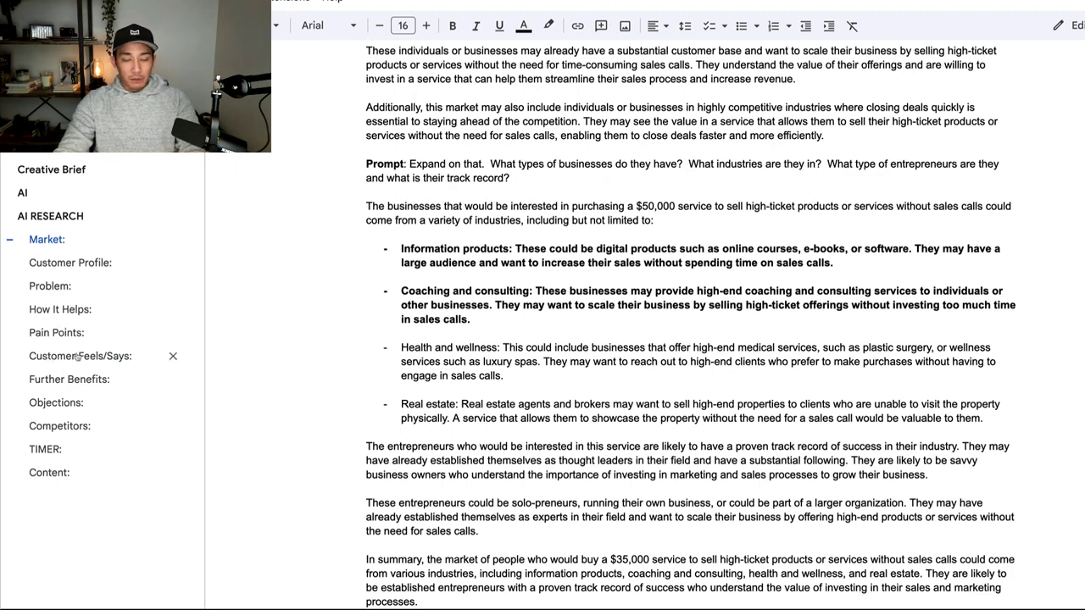
Examine the Objections section's prompt for 10 objections with rebuttals, including the budget objection and its rebuttal
{"action": "left_click", "coordinate": [56, 403]}
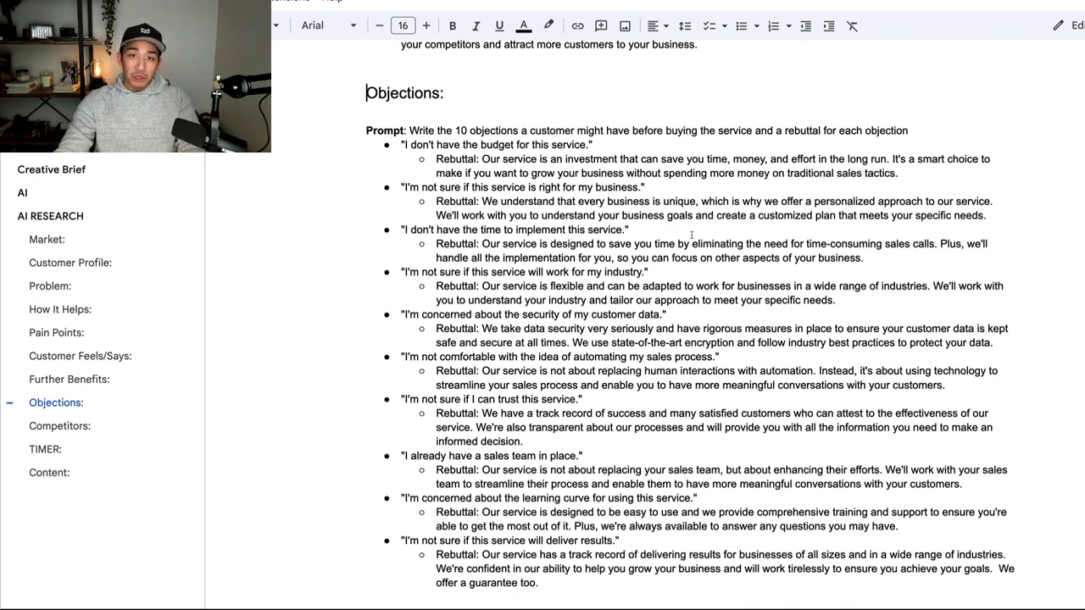
{"action": "left_click_drag", "start_coordinate": [603, 144], "coordinate": [391, 146]}
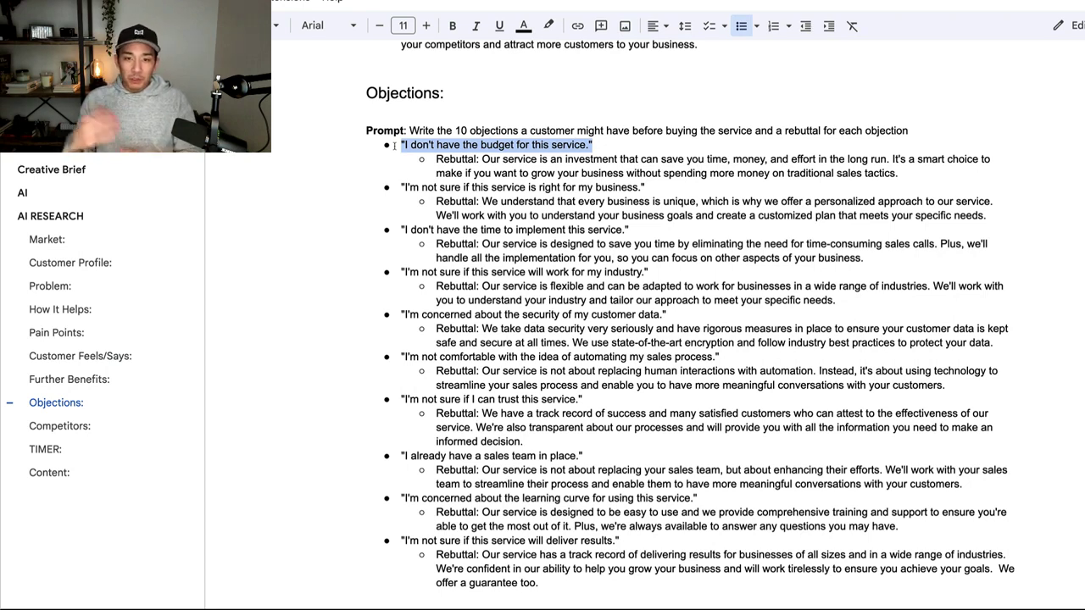
{"action": "left_click", "coordinate": [435, 202]}
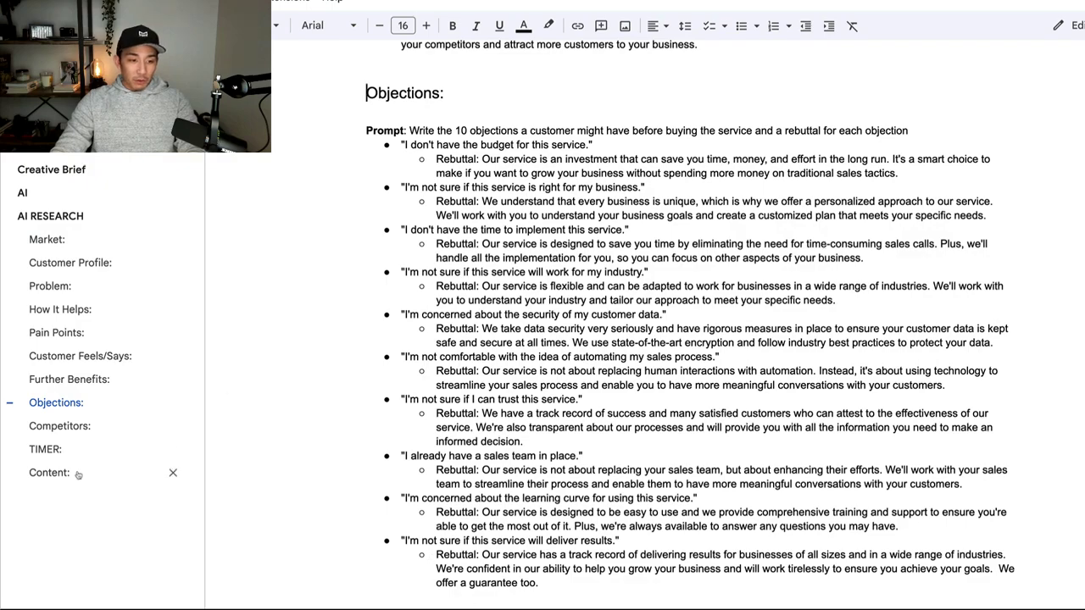
Examine the Content section's two YouTube idea prompts and highlight the whole list of 25 viral video ideas
{"action": "left_click", "coordinate": [50, 473]}
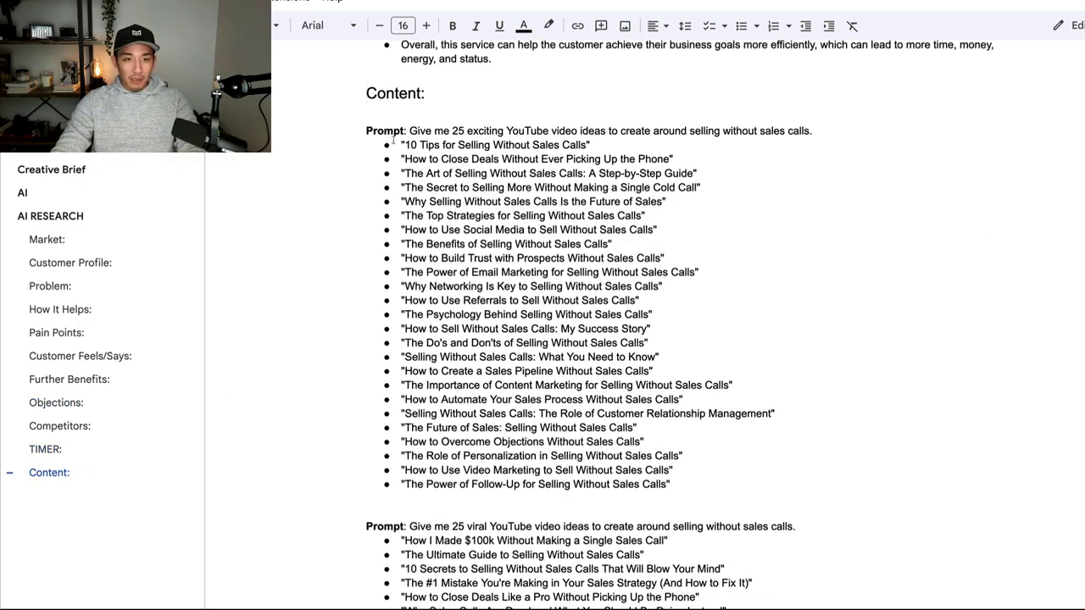
{"action": "scroll", "coordinate": [428, 246], "scroll_direction": "down", "scroll_amount": 5}
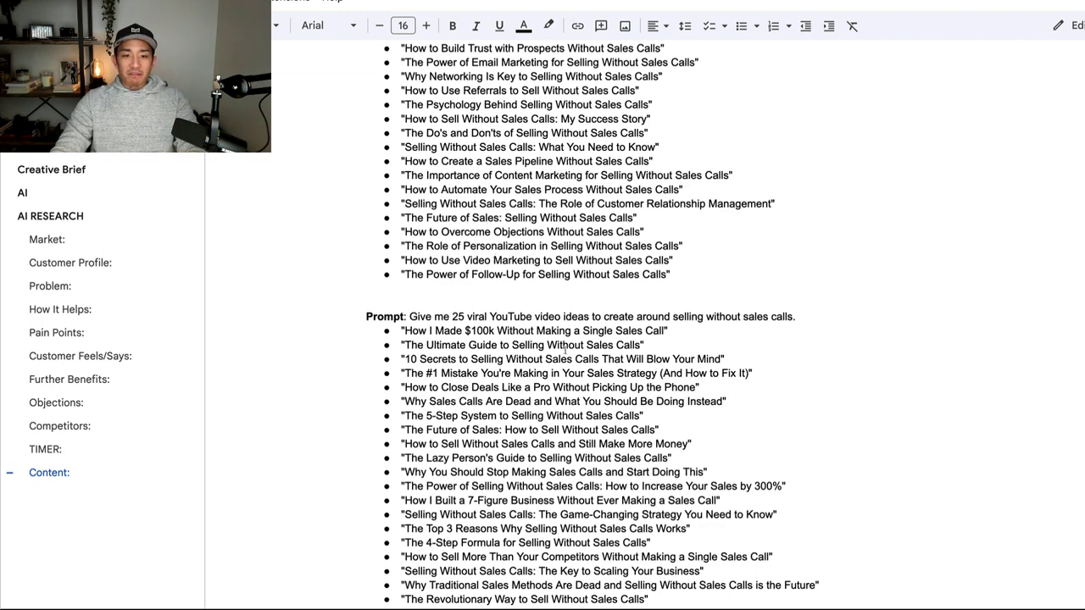
{"action": "left_click", "coordinate": [669, 319]}
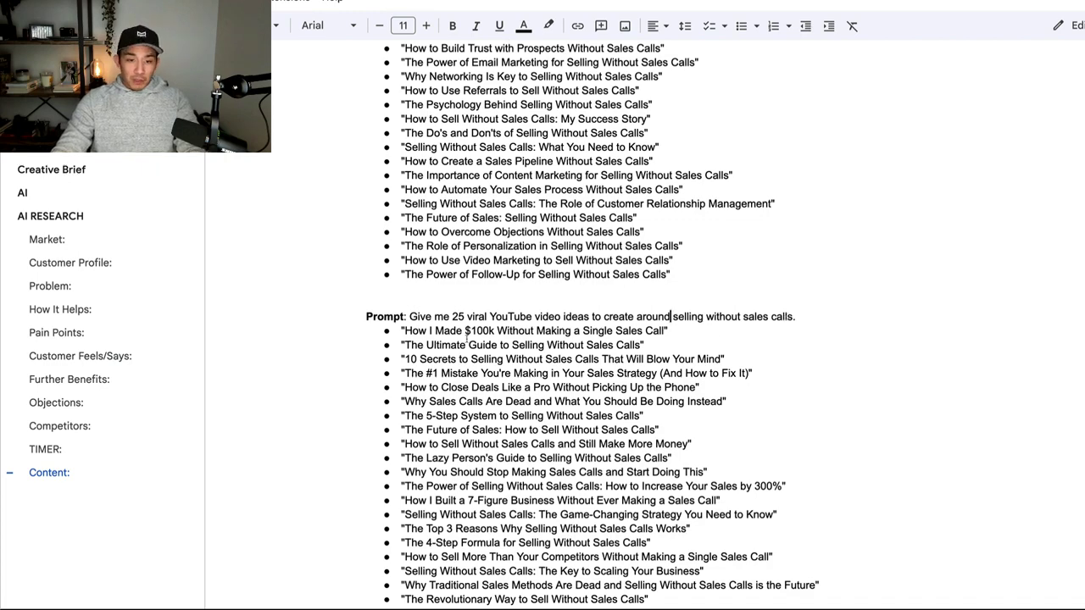
{"action": "scroll", "coordinate": [424, 322], "scroll_direction": "down", "scroll_amount": 3}
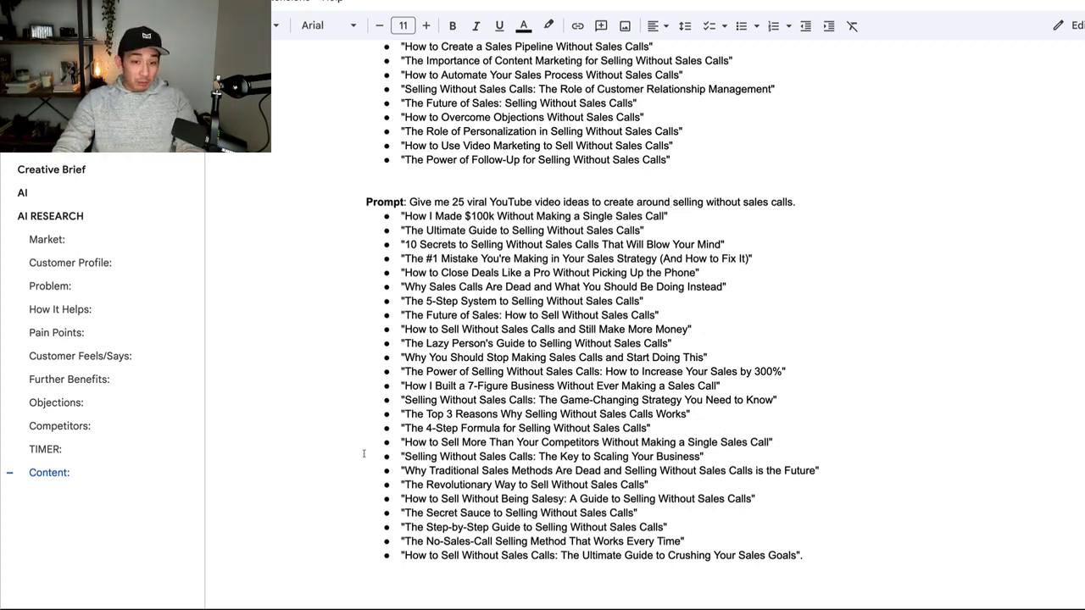
{"action": "left_click_drag", "start_coordinate": [400, 215], "coordinate": [812, 557]}
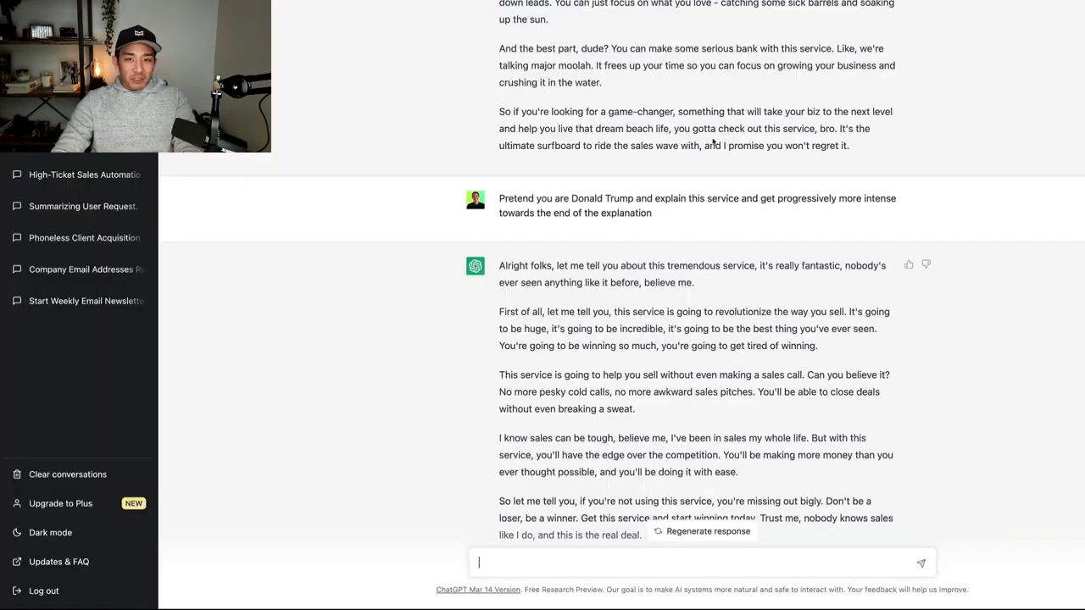
Switch to ChatGPT and read the Donald Trump-style explanation of the service, highlighting passages of the response
{"action": "scroll", "coordinate": [705, 161], "scroll_direction": "down", "scroll_amount": 1}
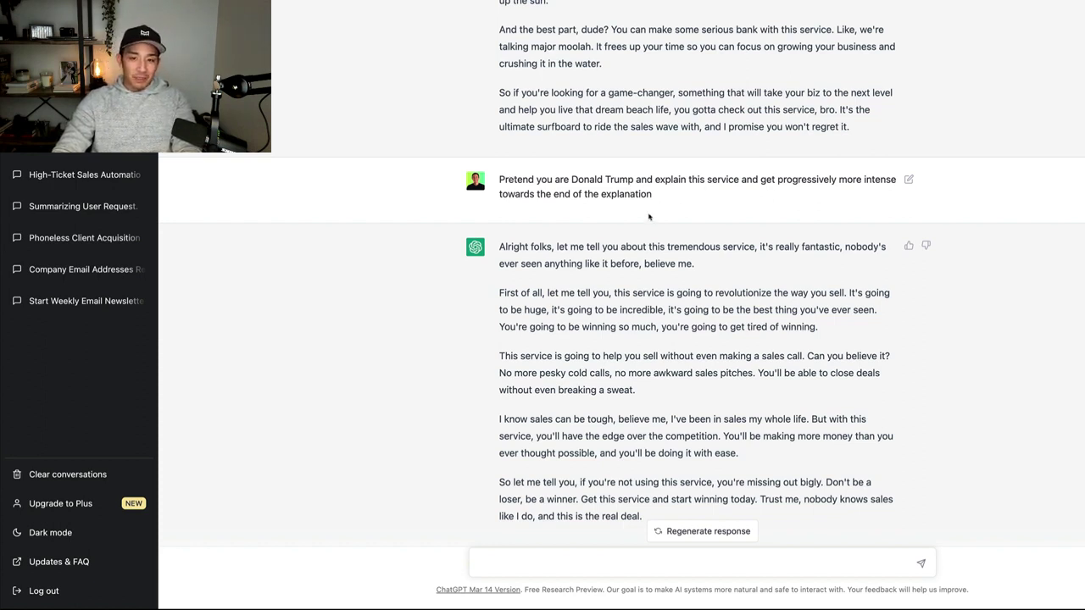
{"action": "scroll", "coordinate": [649, 216], "scroll_direction": "down", "scroll_amount": 1}
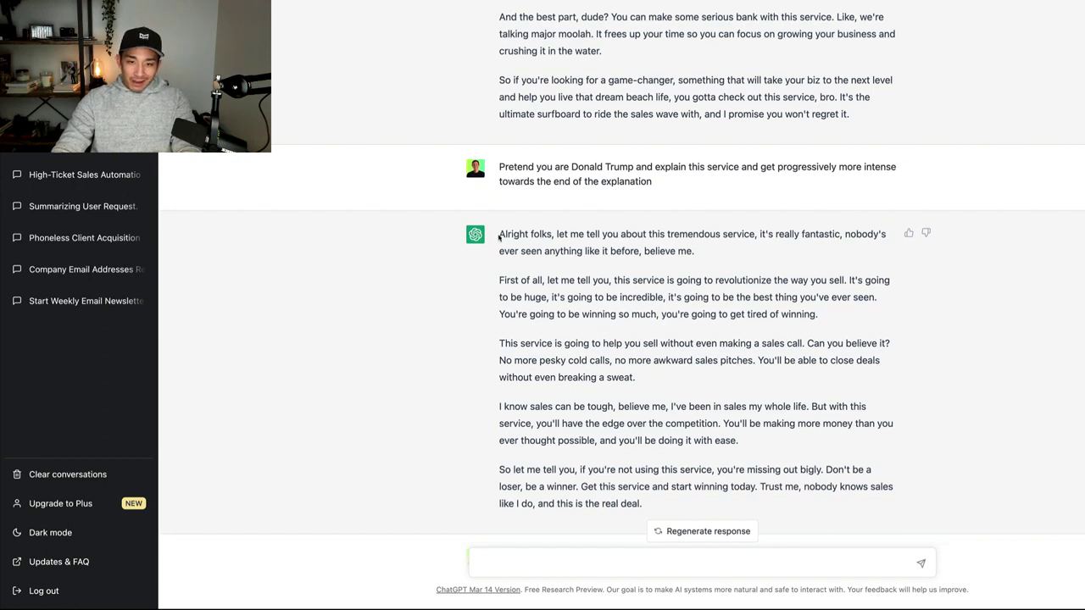
{"action": "left_click_drag", "start_coordinate": [497, 237], "coordinate": [664, 511]}
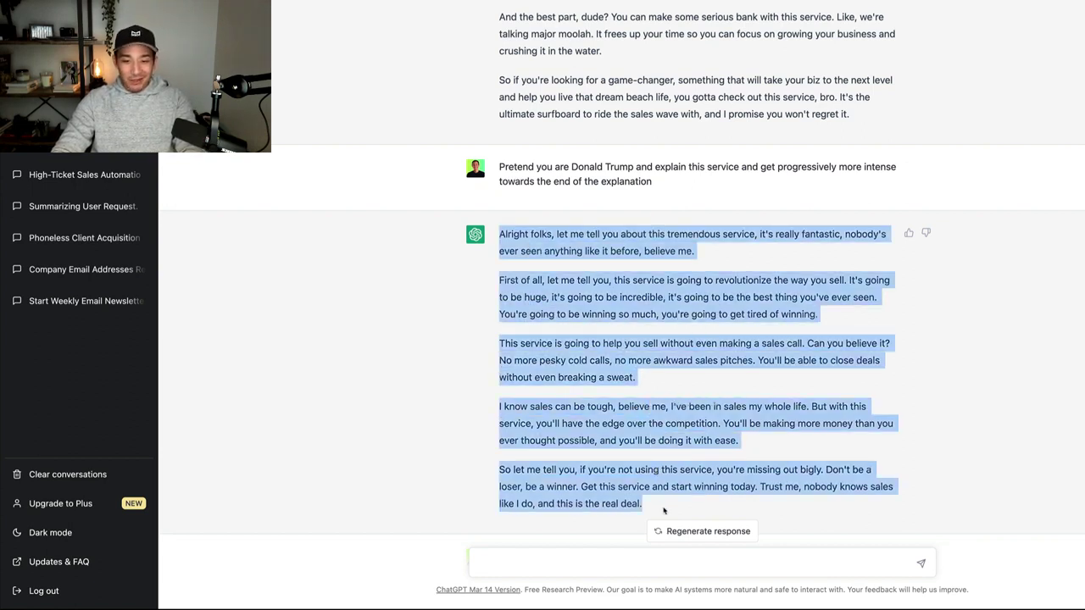
{"action": "left_click", "coordinate": [674, 487]}
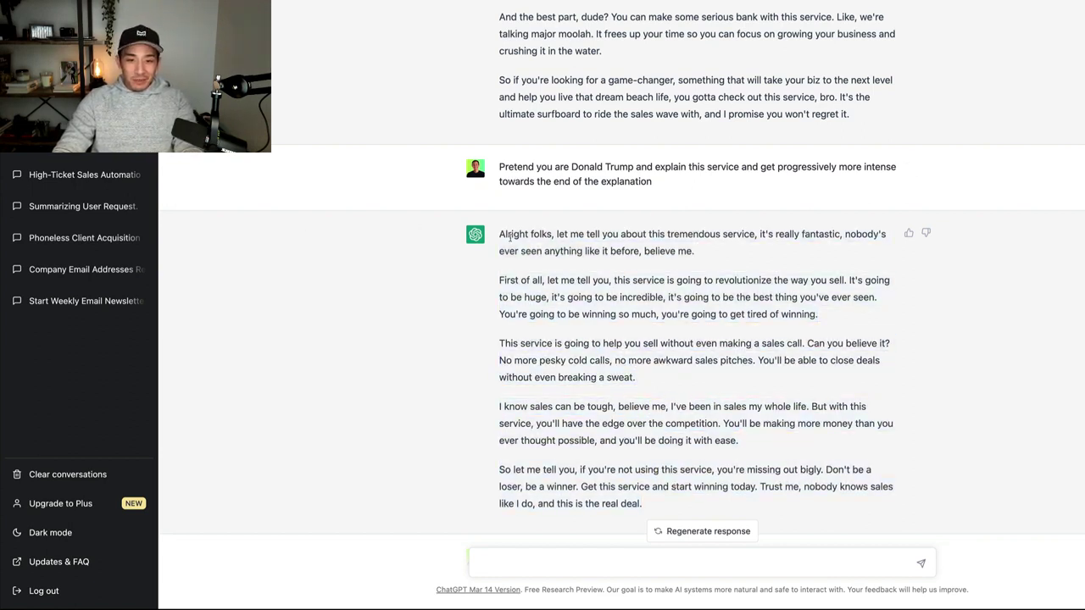
{"action": "left_click_drag", "start_coordinate": [495, 235], "coordinate": [641, 340]}
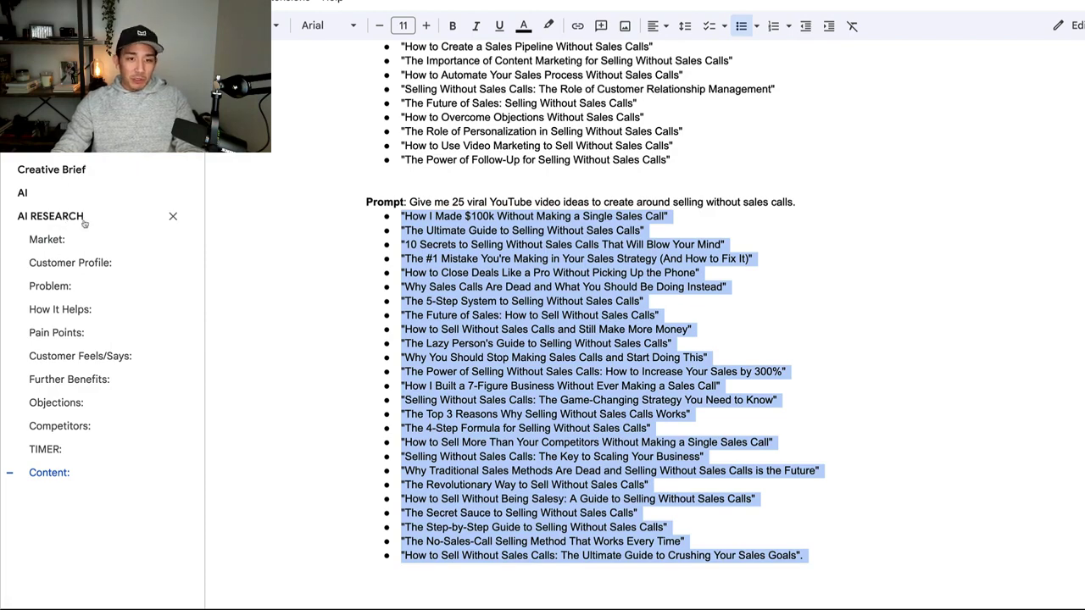
Return to the Google Docs document and go to its AI RESEARCH heading
{"action": "left_click", "coordinate": [51, 217]}
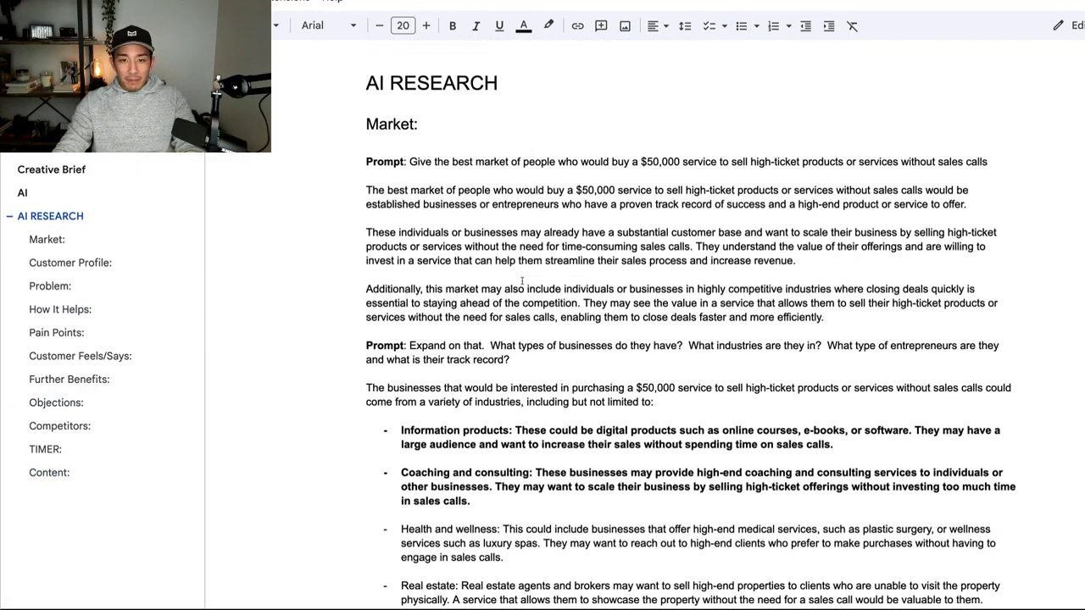